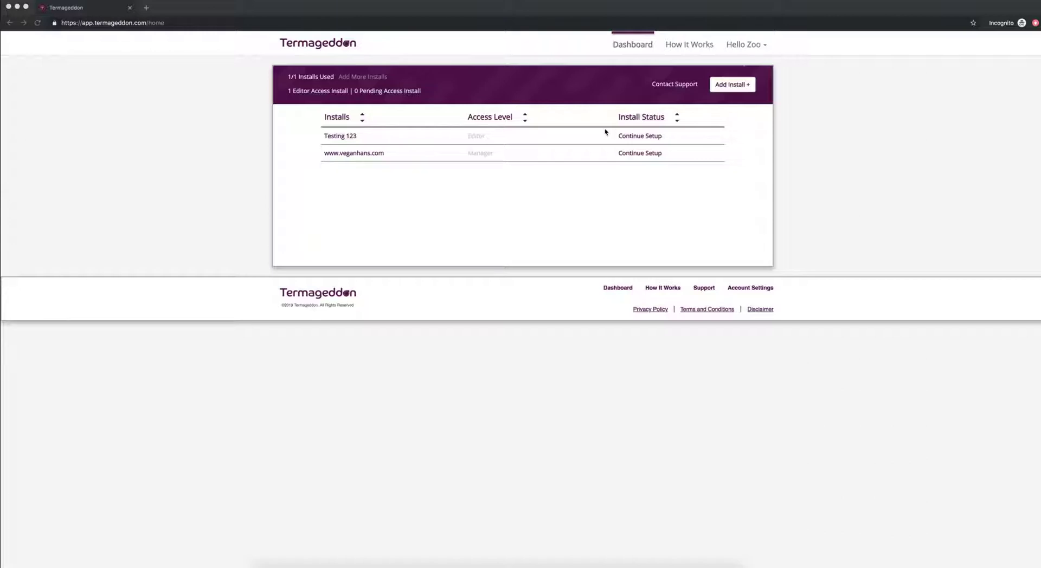
click(638, 155)
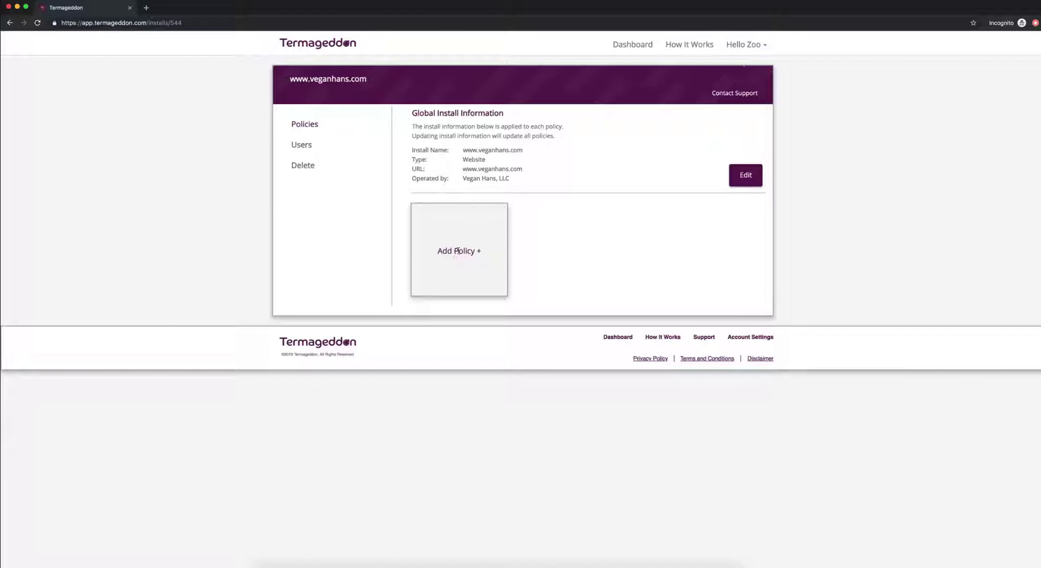
click(458, 250)
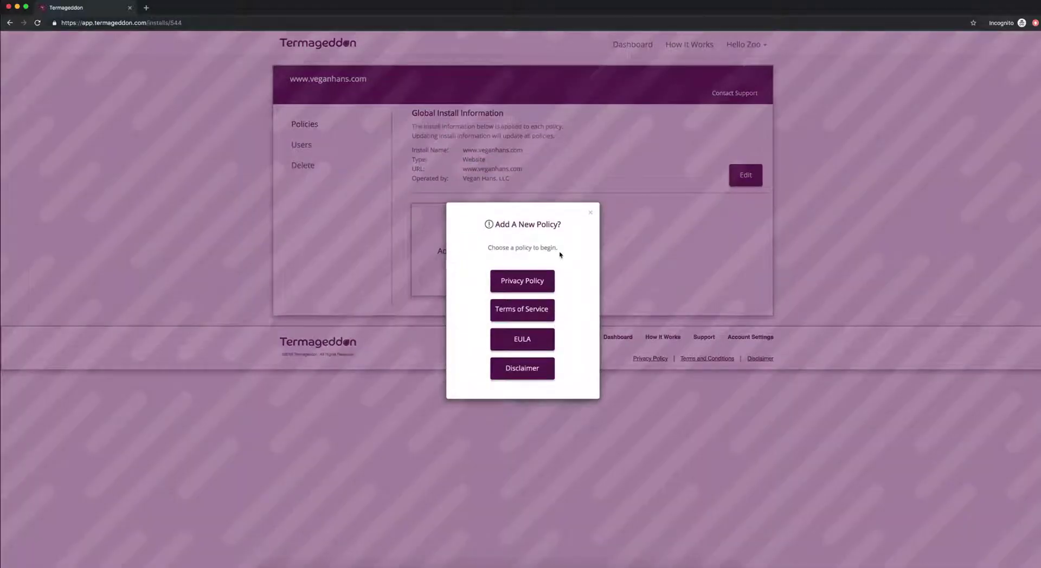
click(539, 281)
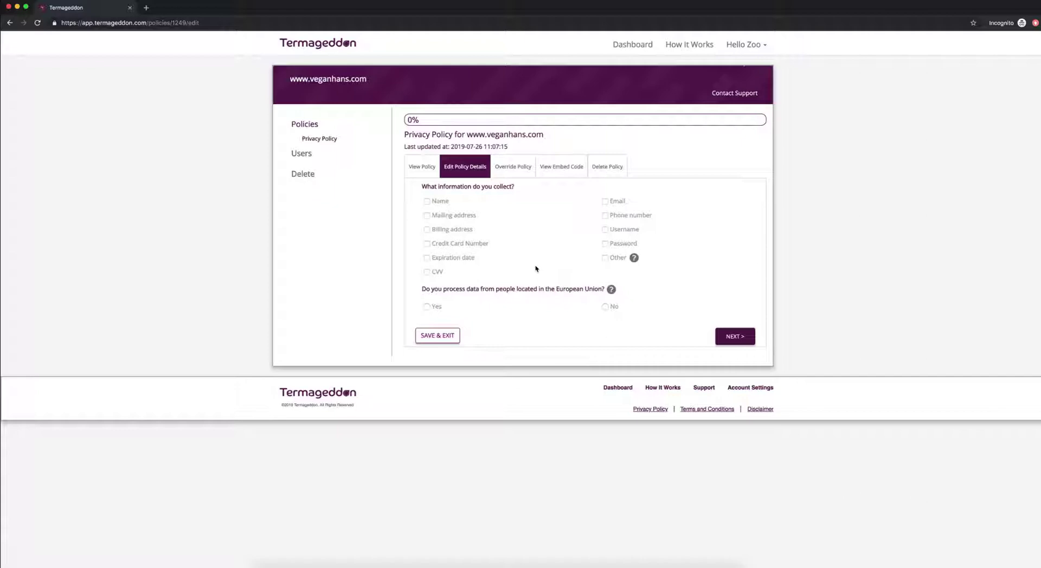
- Mark name, email, phone number and mailing address as collected, and answer No to EU residents' data
click(438, 202)
click(624, 201)
click(612, 216)
click(433, 216)
click(605, 307)
- On the next page, answer Yes to cookies and No to children under 13
click(731, 337)
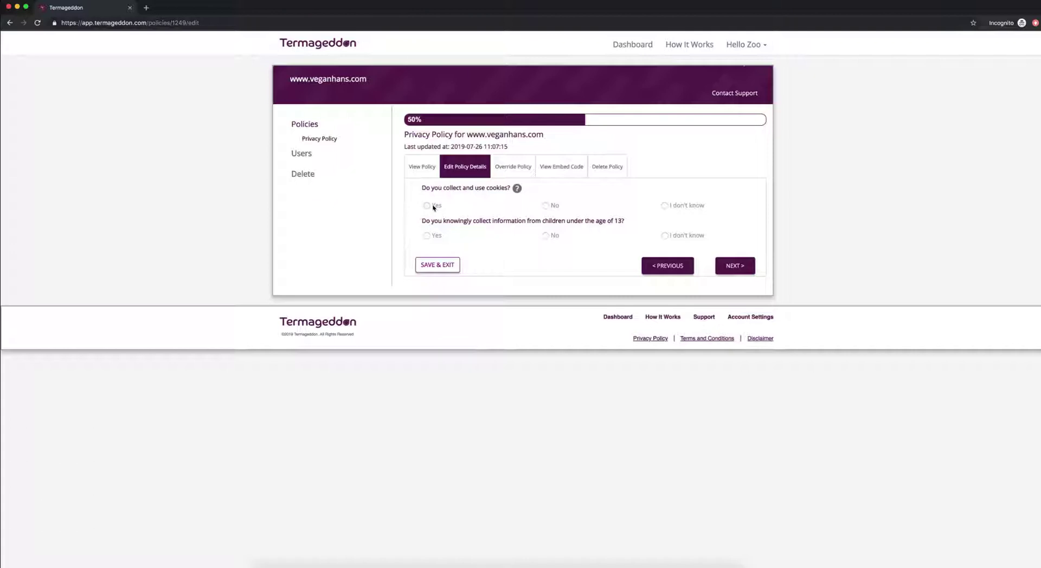
click(427, 206)
click(550, 236)
- On the next page, tick contact users, provide services, answer questions, newsletters, enforce terms and resolve disputes
click(737, 266)
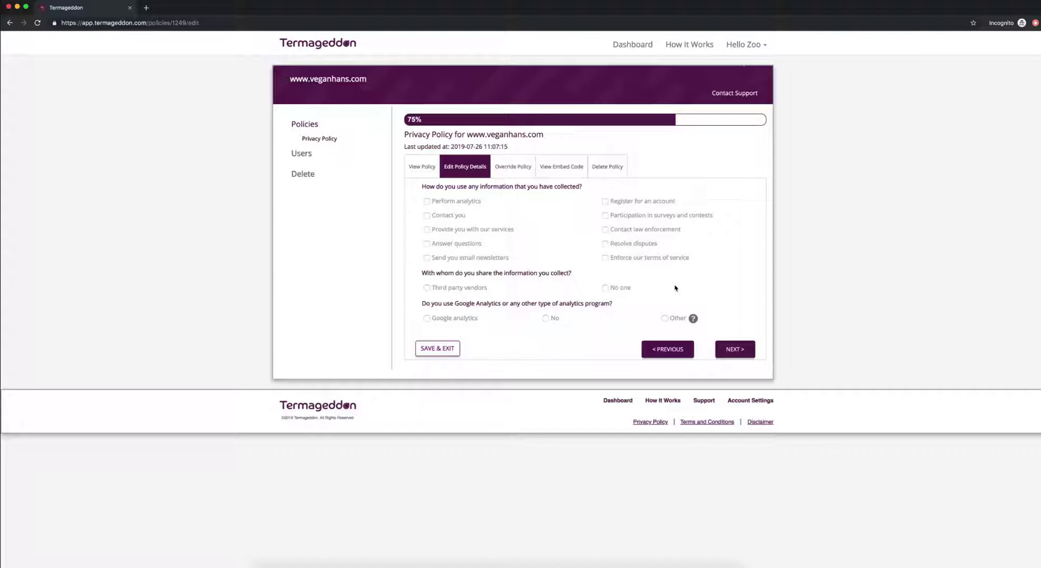
click(453, 218)
click(459, 230)
click(457, 245)
click(462, 259)
click(606, 258)
click(605, 244)
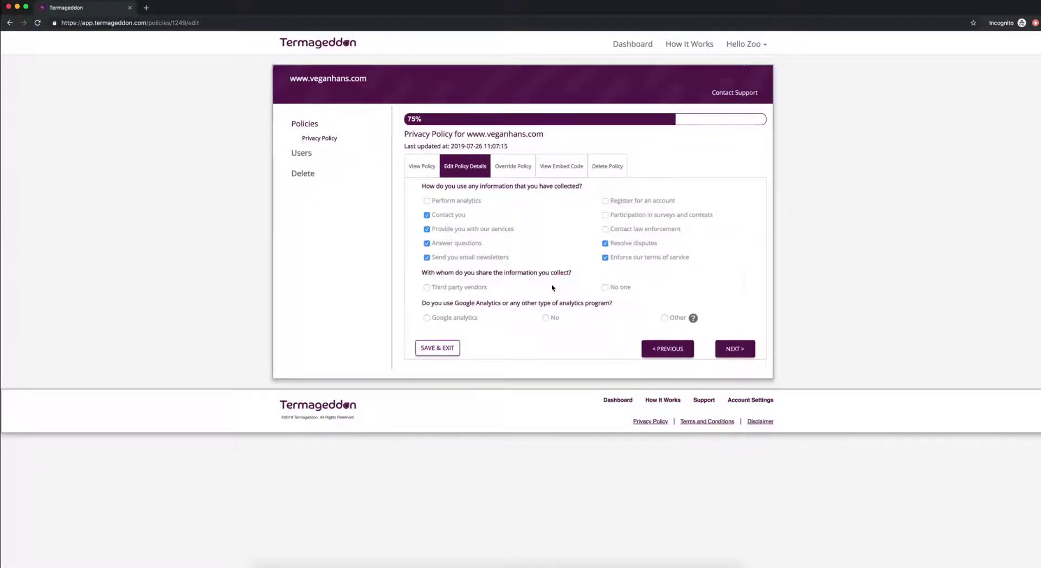
- Share data with third-party vendors for email marketing, CMS and website operation, and select Google Analytics
click(474, 290)
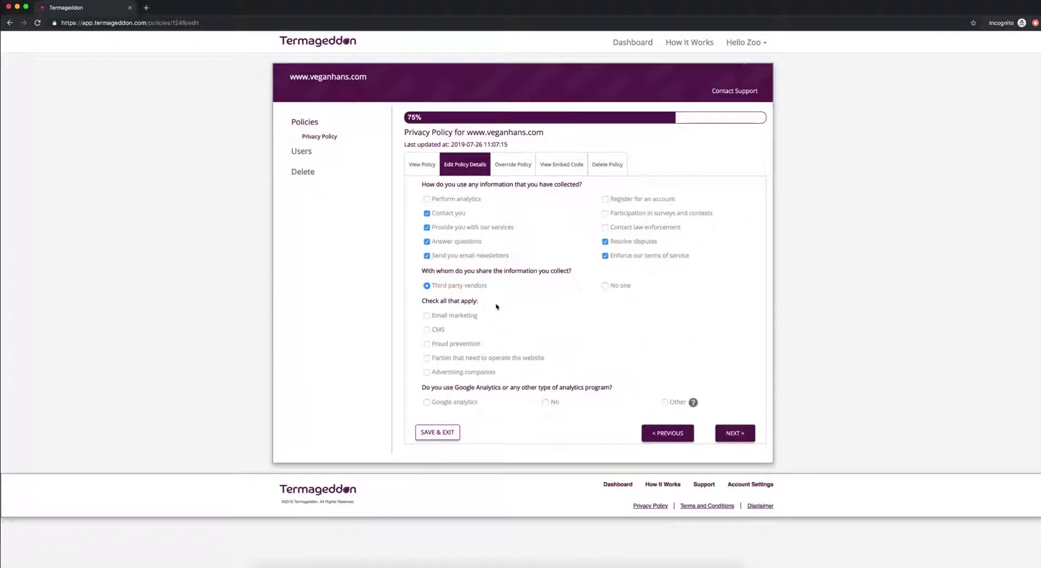
click(457, 319)
click(432, 333)
click(427, 359)
click(471, 404)
- On the final page, answer Yes to third-party links and No to Do Not Track
click(735, 434)
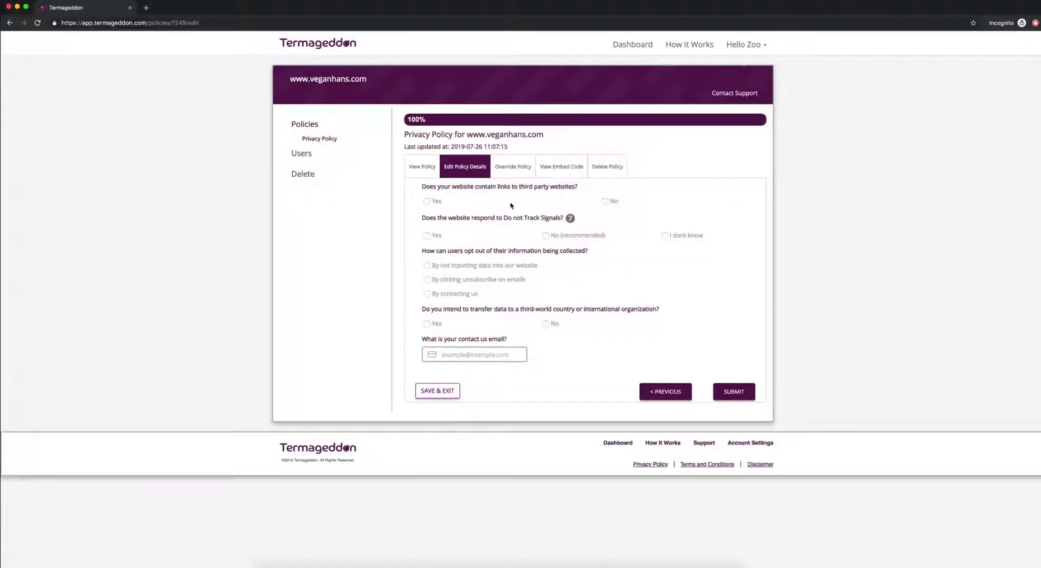
click(440, 203)
mouse_move(570, 220)
click(546, 236)
- Allow opting out by not entering data, unsubscribing, or contacting the company, and answer No to international transfers
click(510, 269)
click(508, 282)
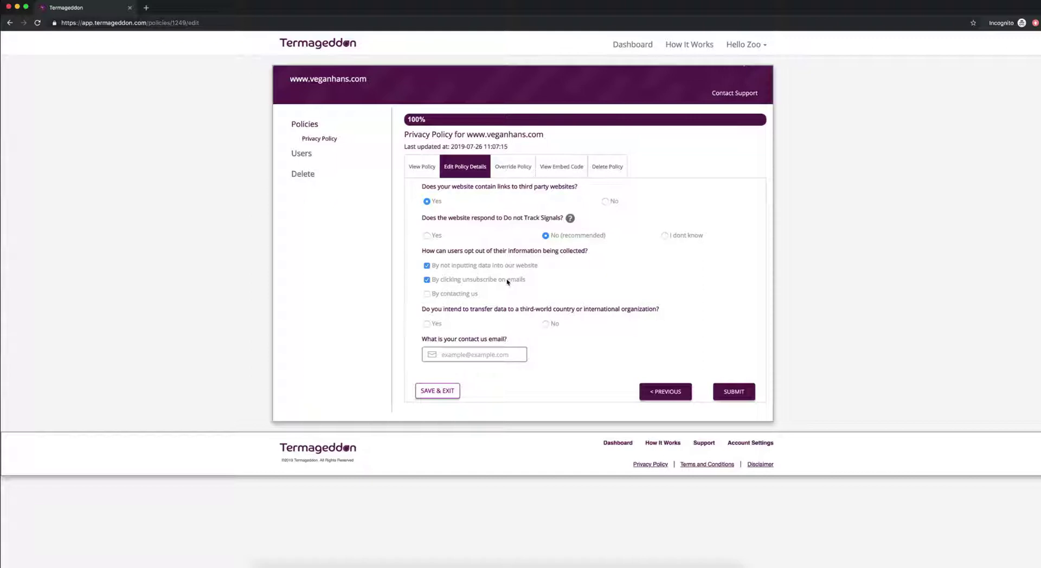
click(469, 295)
click(546, 324)
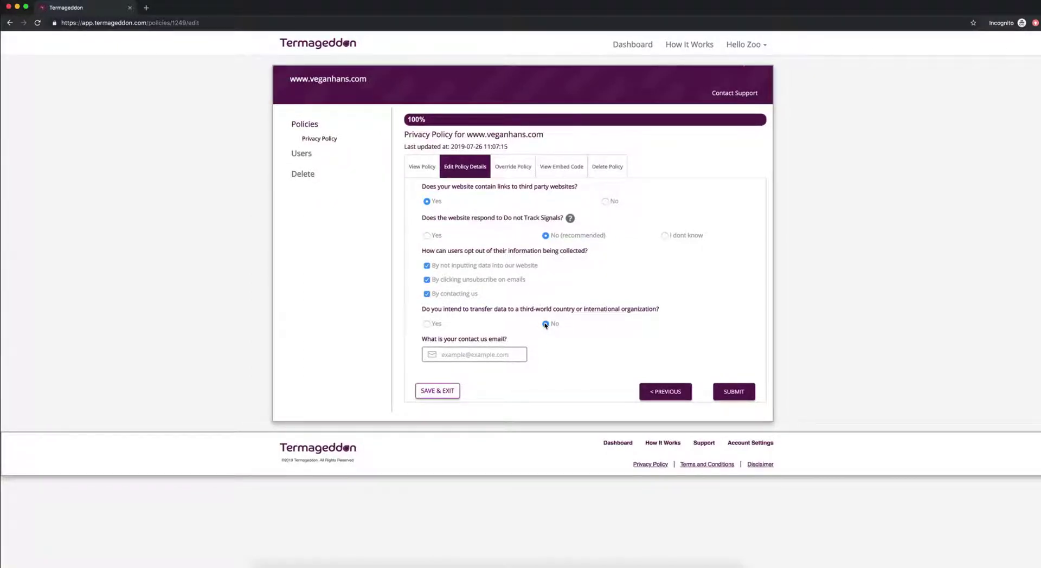
- Enter the contact email address and submit the policy questionnaire
click(509, 356)
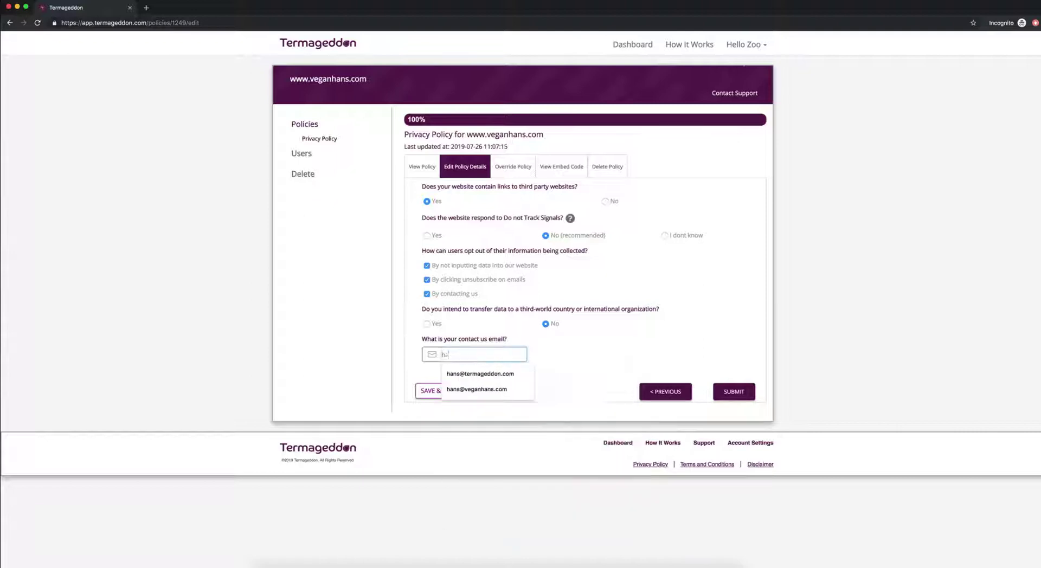
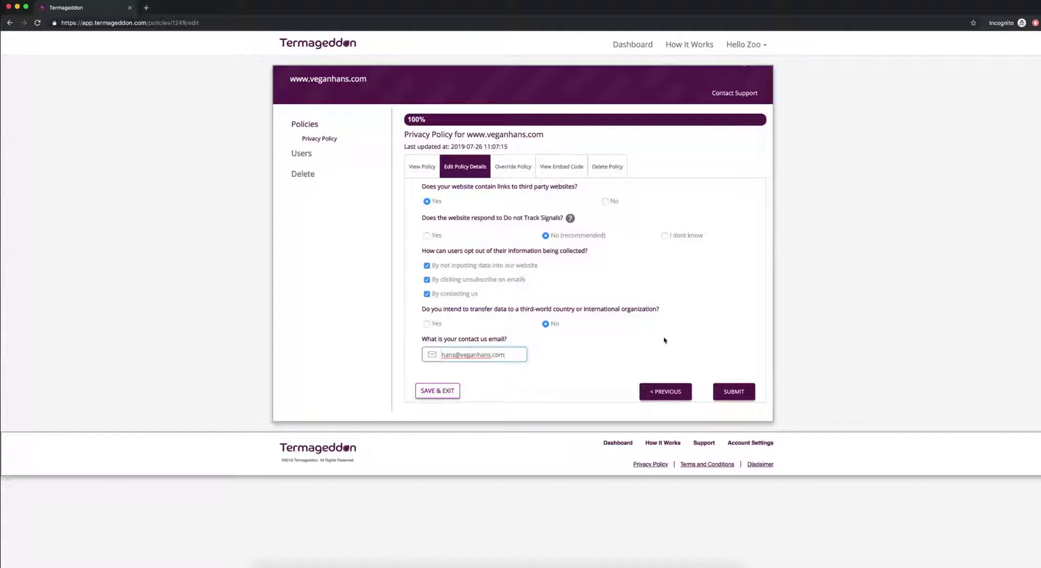
click(738, 388)
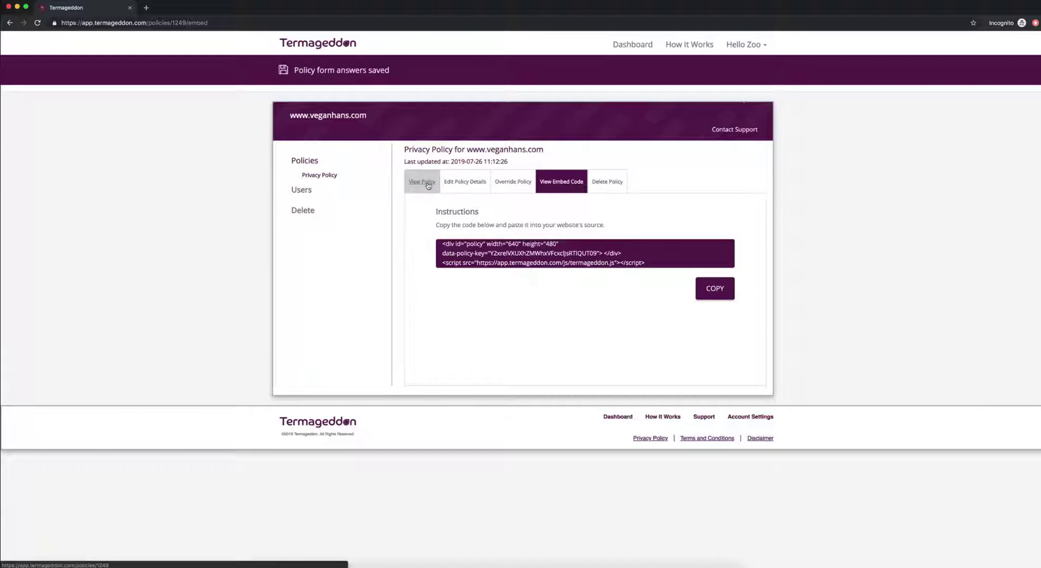
- Show the generated privacy policy and scroll through it to the Questions section
click(429, 184)
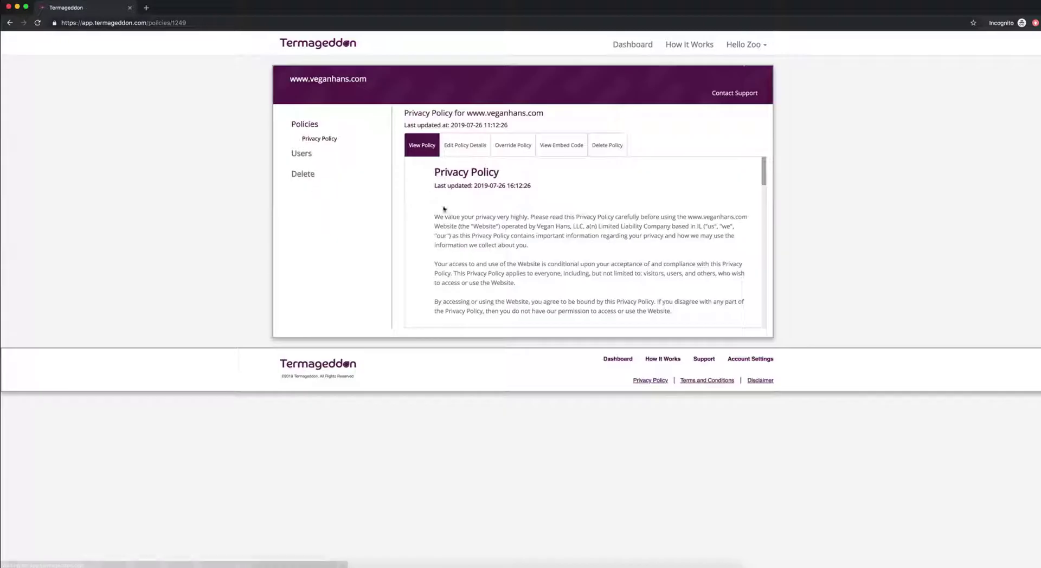
scroll(510, 274, down, 5)
scroll(510, 274, down, 5)
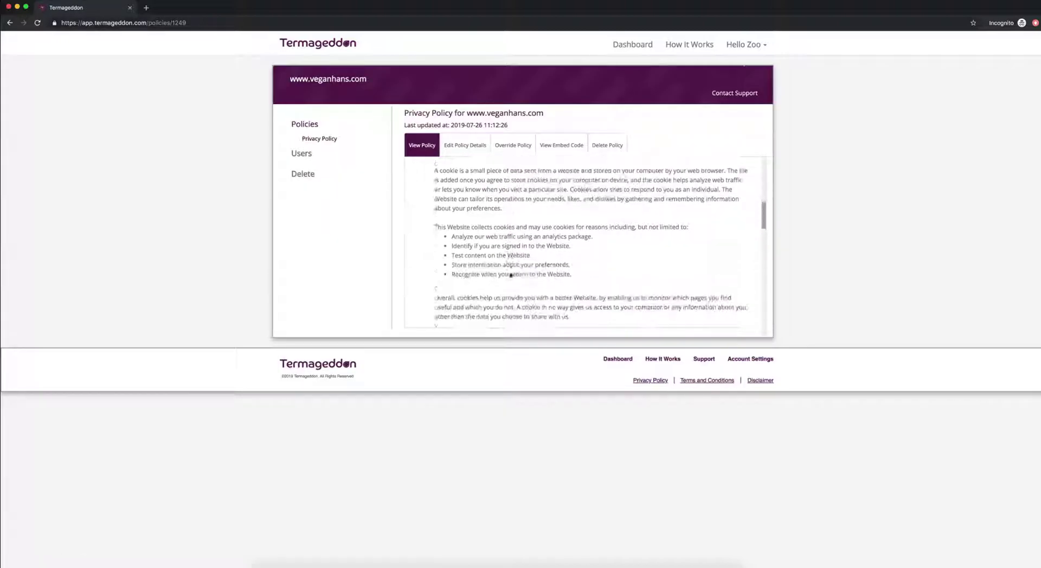
scroll(510, 275, down, 5)
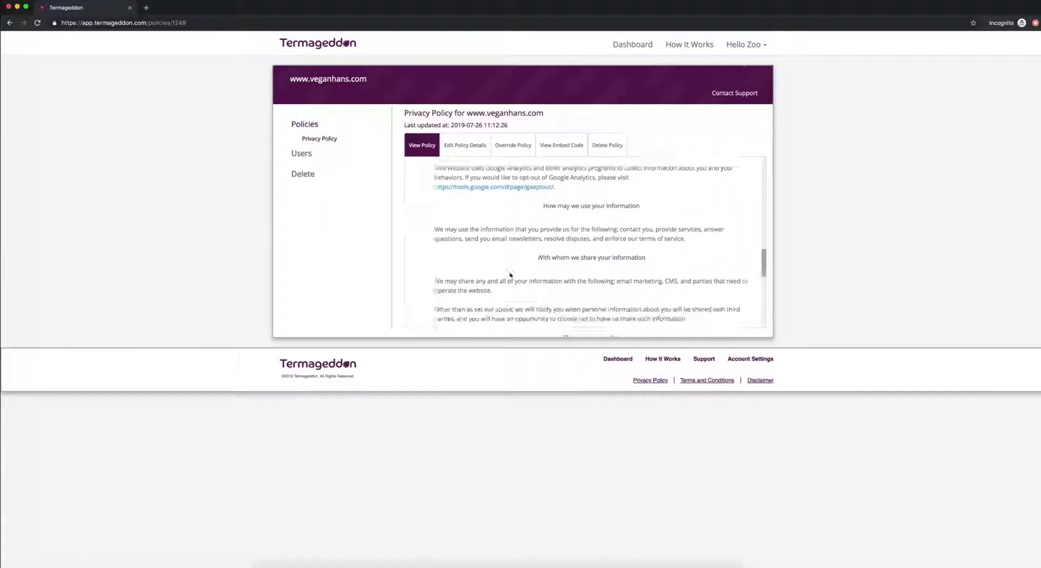
scroll(509, 274, down, 5)
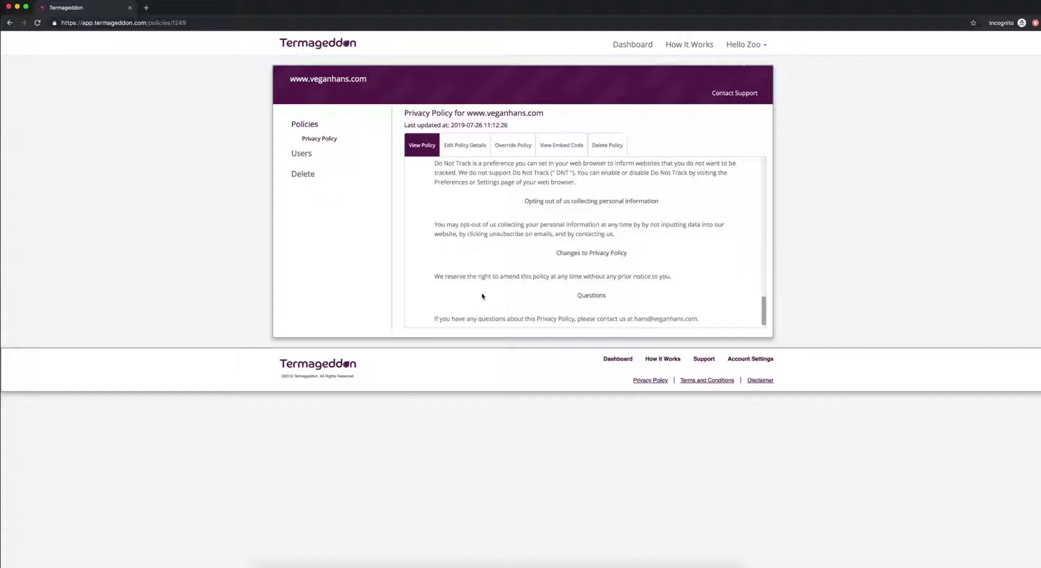
scroll(482, 296, down, 2)
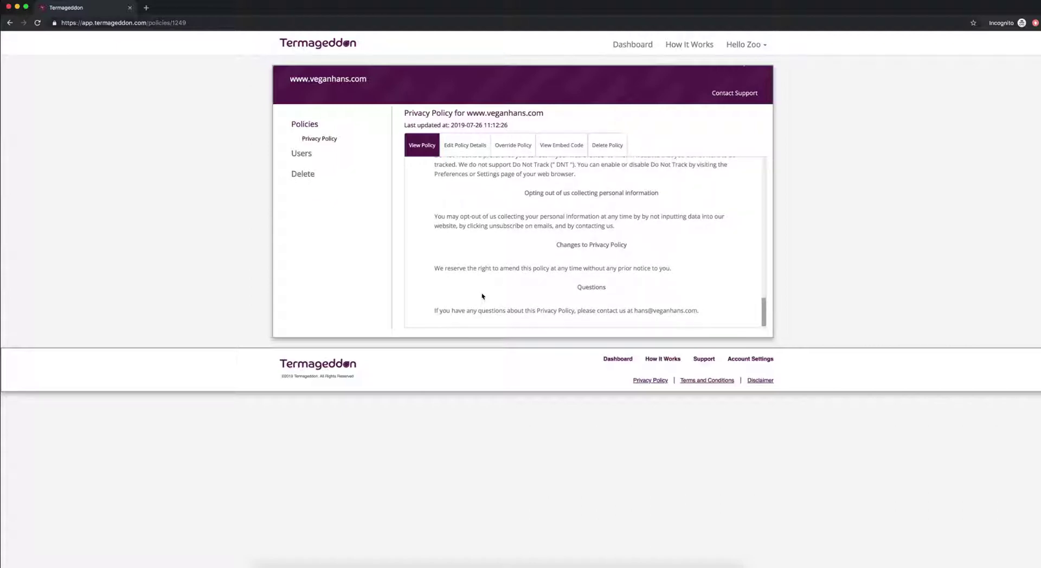
- Reopen the policy details, then switch back to the embed code snippet
click(474, 149)
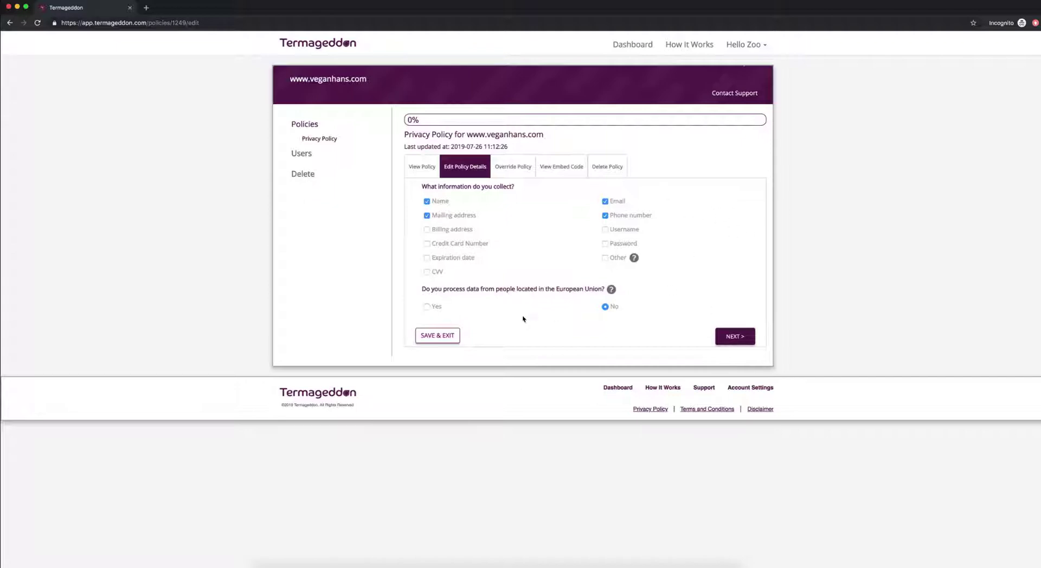
click(550, 167)
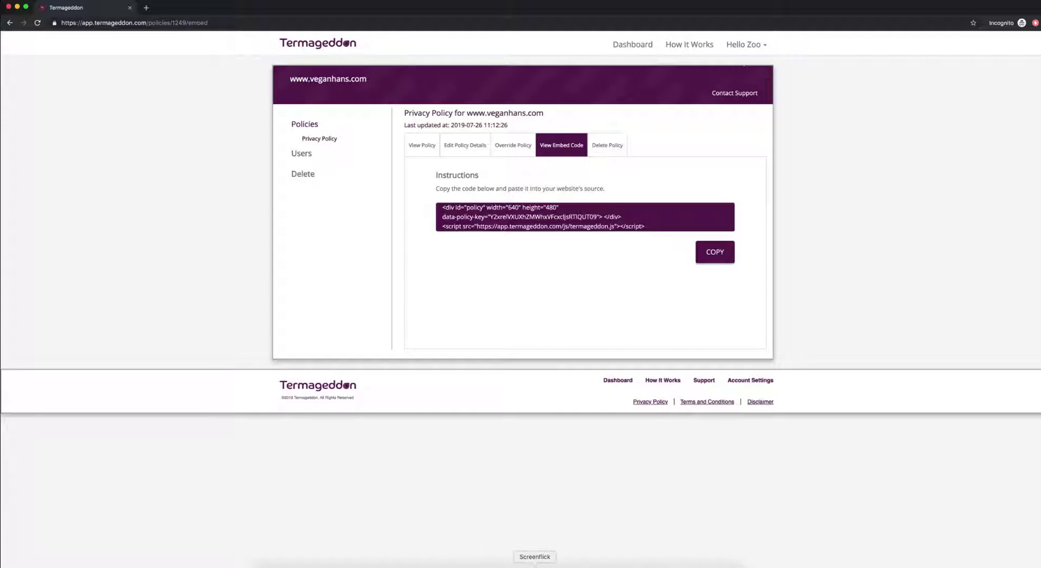
right_click(535, 564)
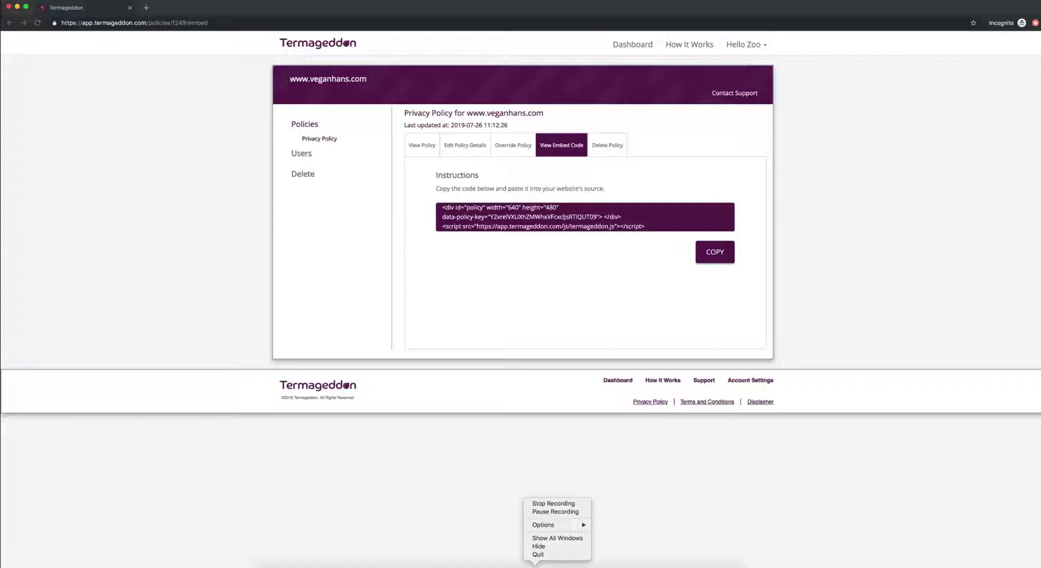